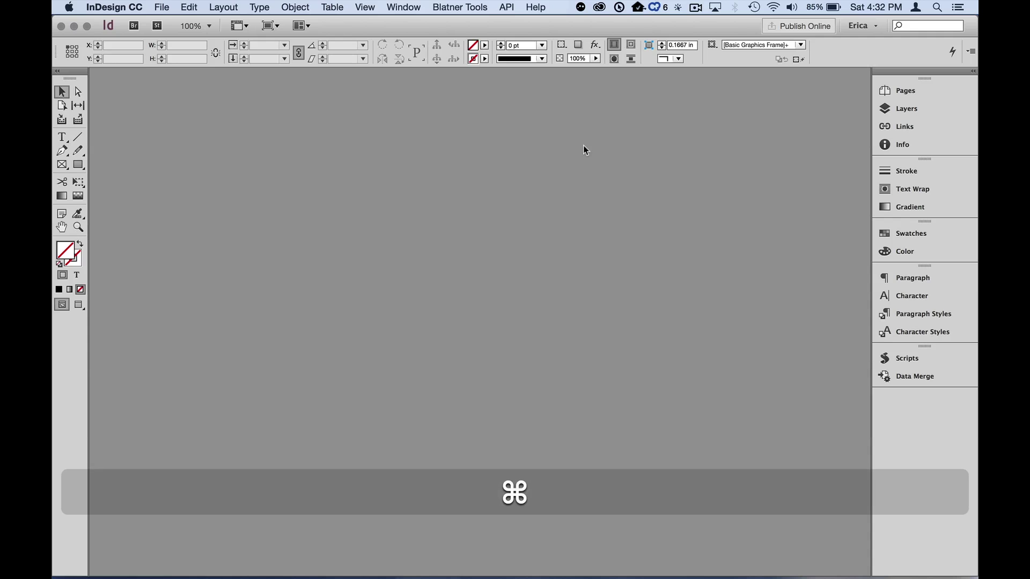
# Open GREP Intro.indd from the Open dialog
pyautogui.press('super+o')
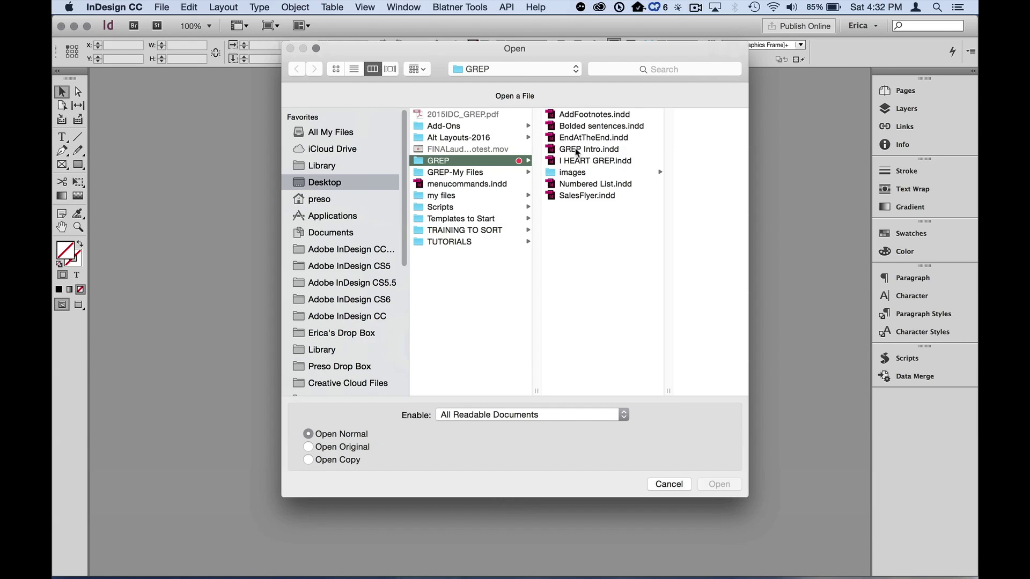
pyautogui.doubleClick(576, 150)
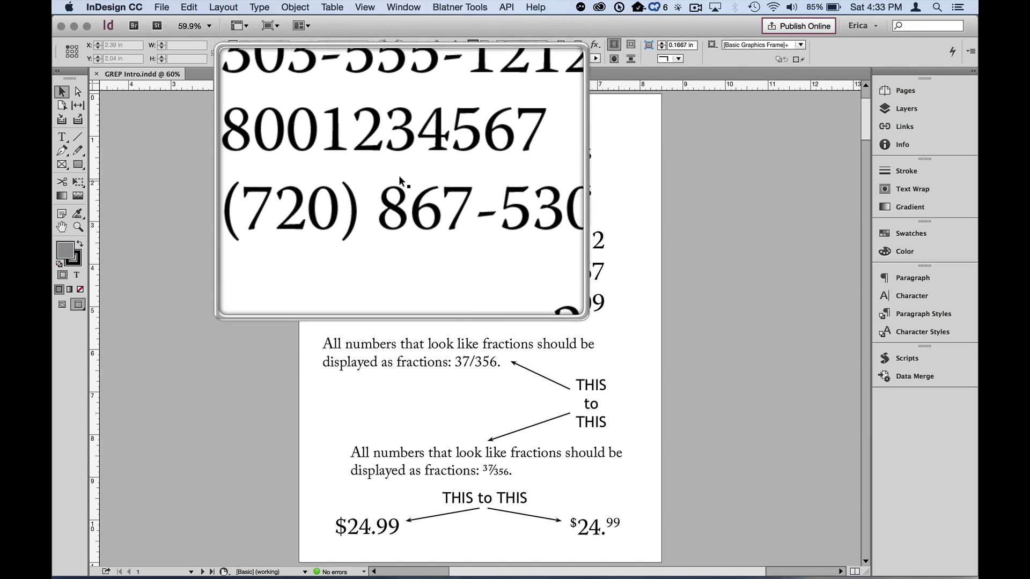
pyautogui.press('alt')
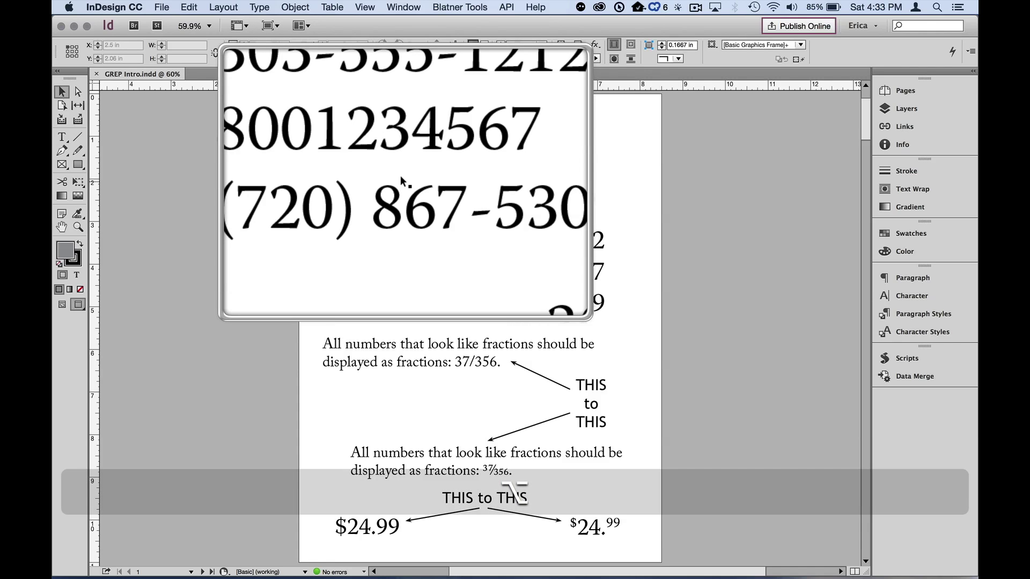
pyautogui.hotkey('alt', 'z')
pyautogui.click(441, 206)
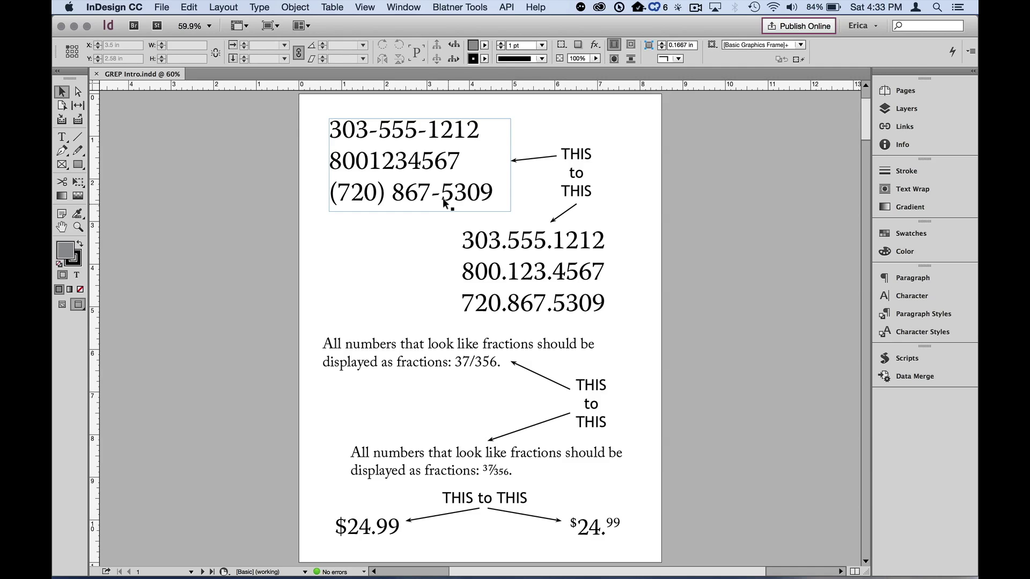
pyautogui.click(454, 223)
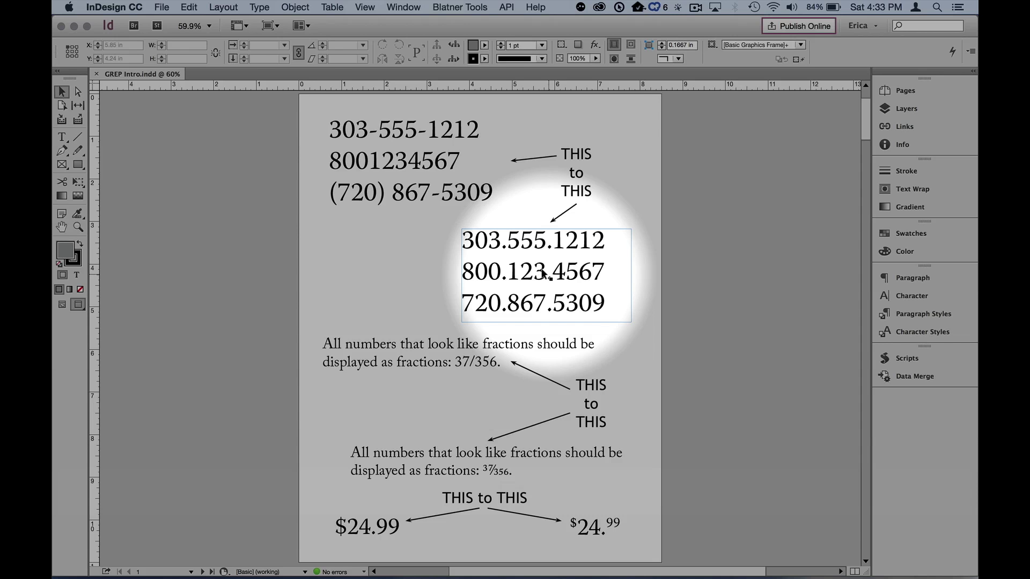
pyautogui.click(410, 167)
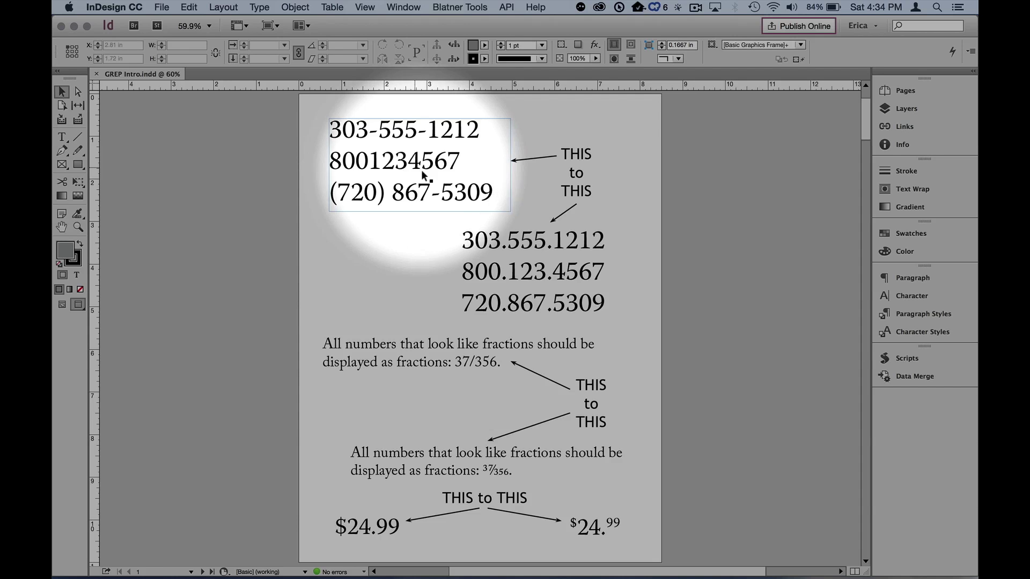
pyautogui.click(537, 257)
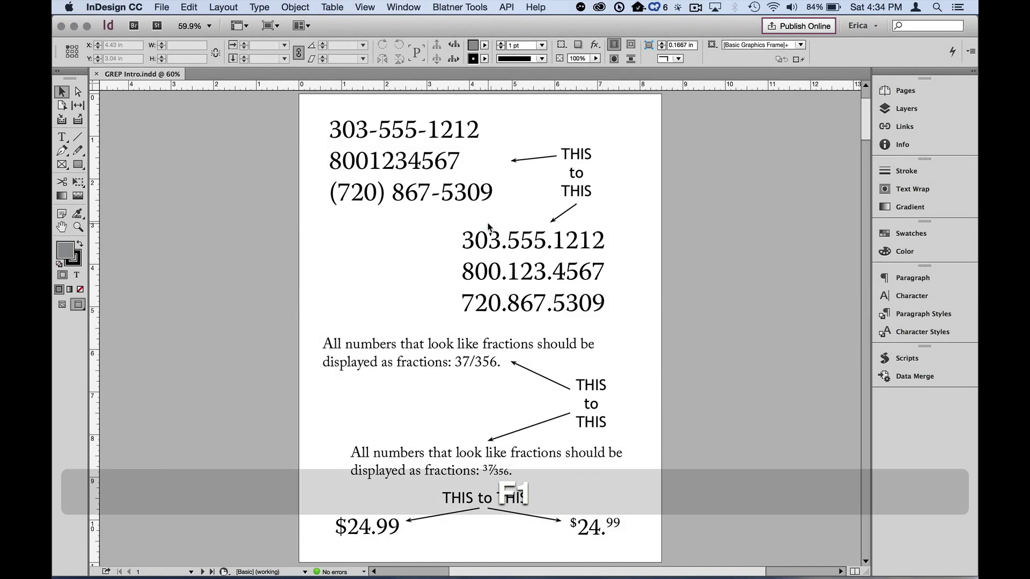
pyautogui.click(428, 190)
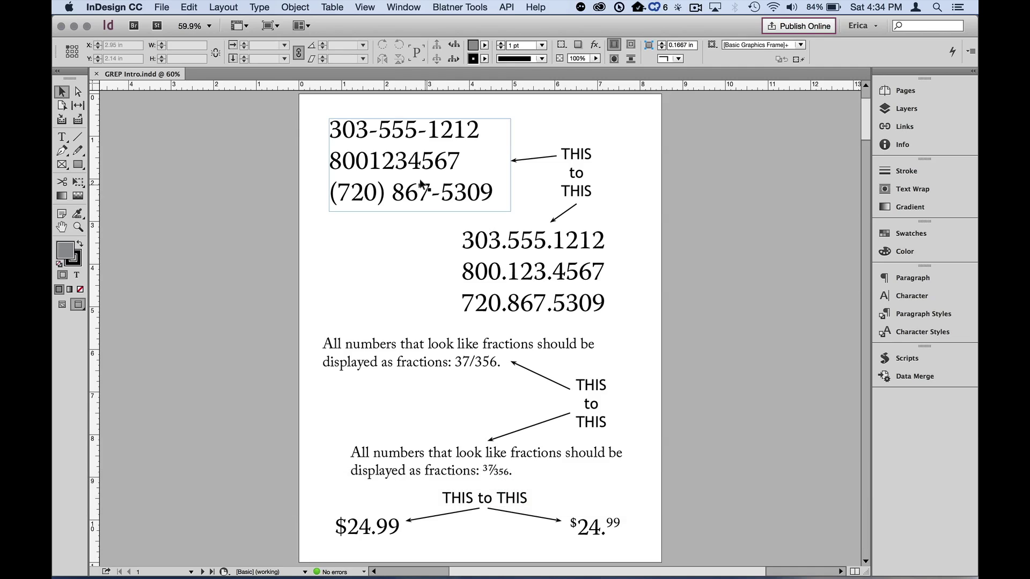
pyautogui.click(515, 274)
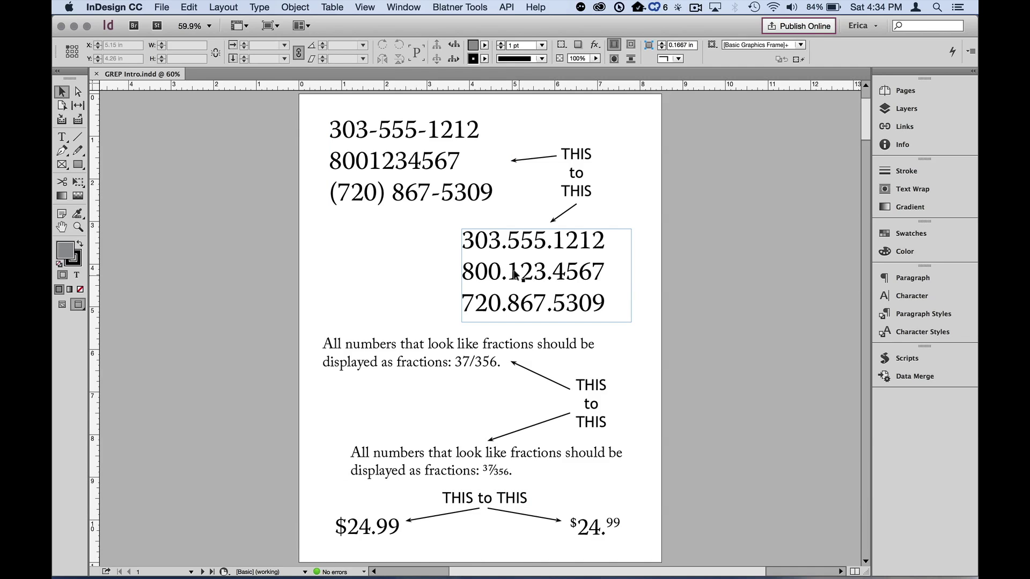
pyautogui.press('super+shift+a')
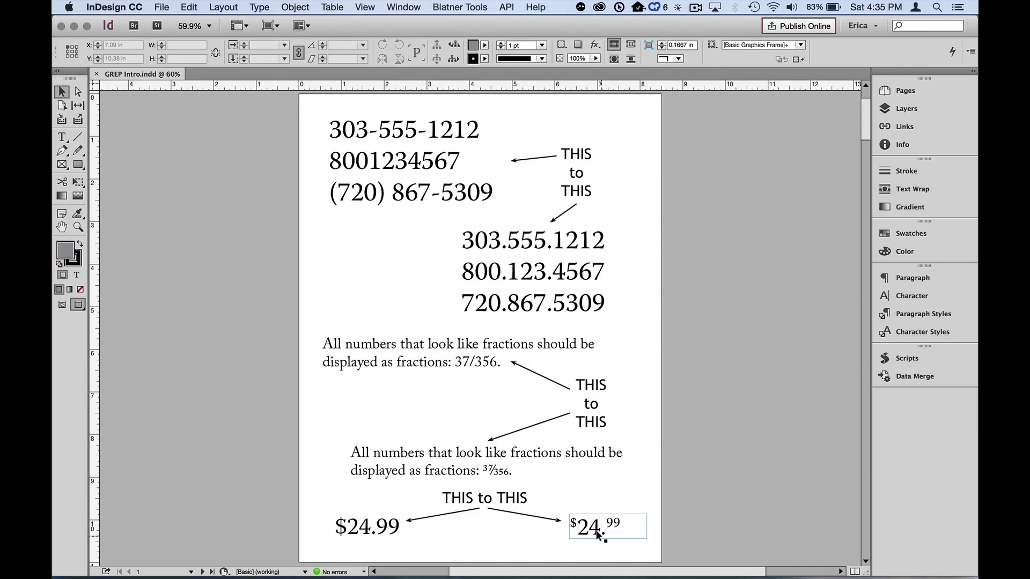
# Bring up Find/Change and return from Text to the GREP tab showing the $2.$5.$7 phone query
pyautogui.press('super')
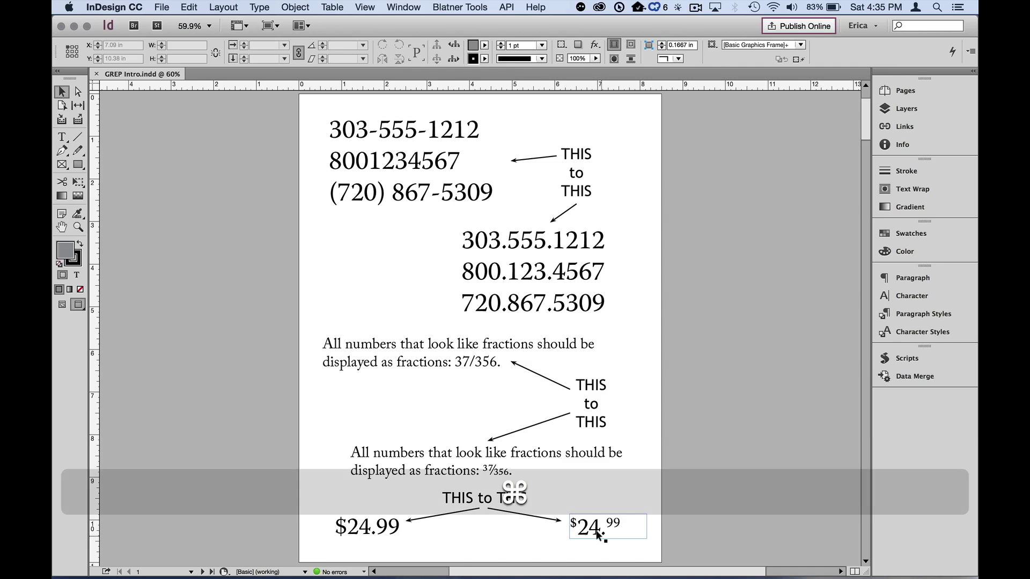
pyautogui.press('super+f')
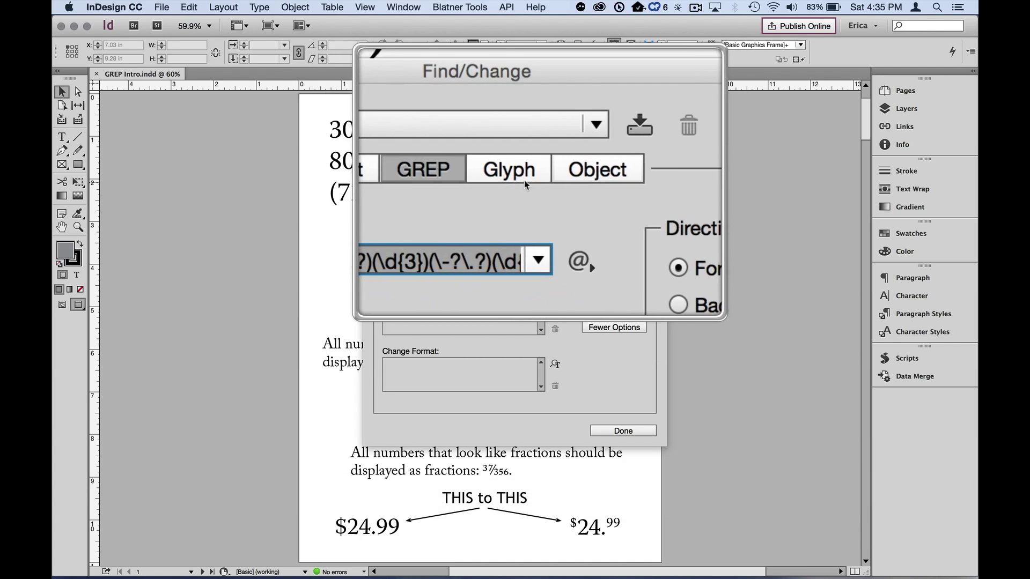
pyautogui.click(466, 179)
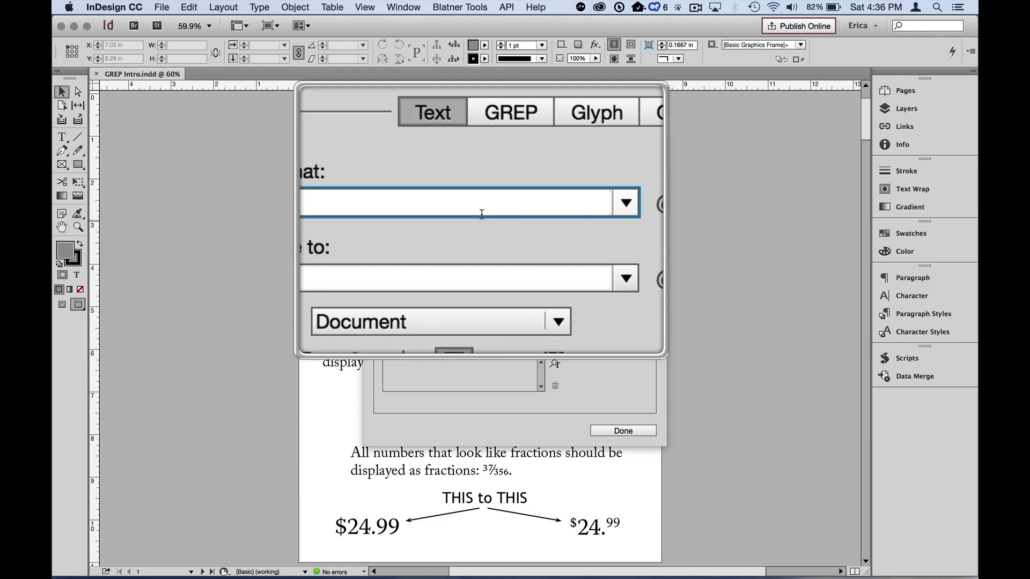
pyautogui.click(488, 179)
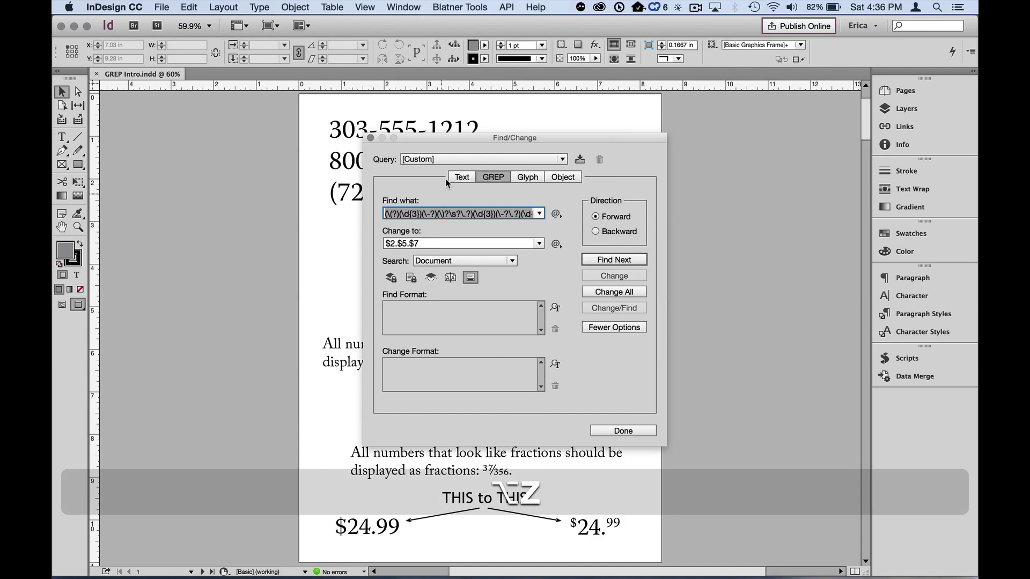
# Delete the Find what pattern and the Change to replacement, moving the dialog off the examples
pyautogui.moveTo(456, 139); pyautogui.dragTo(495, 160)
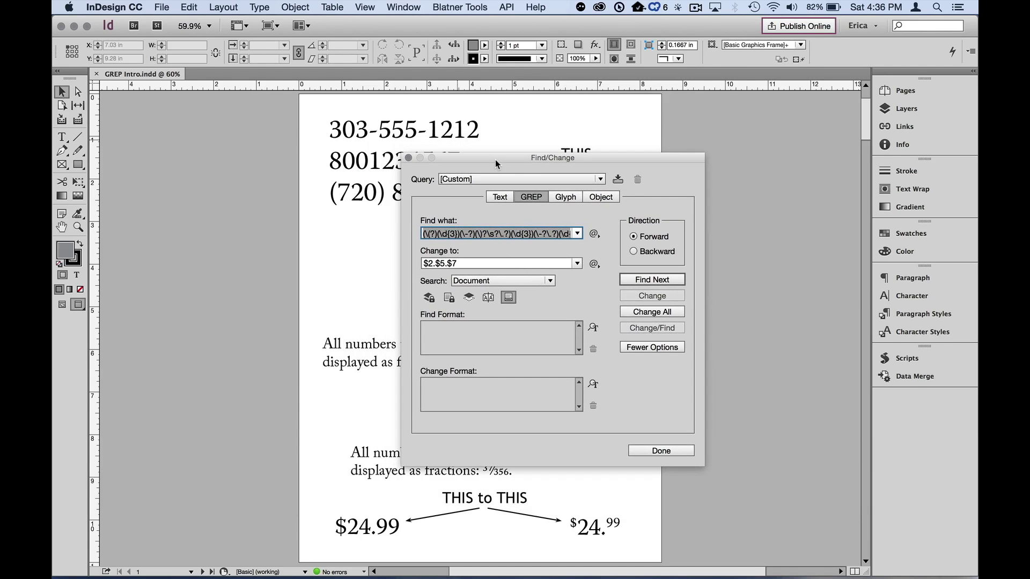
pyautogui.press('BackSpace')
pyautogui.doubleClick(459, 262)
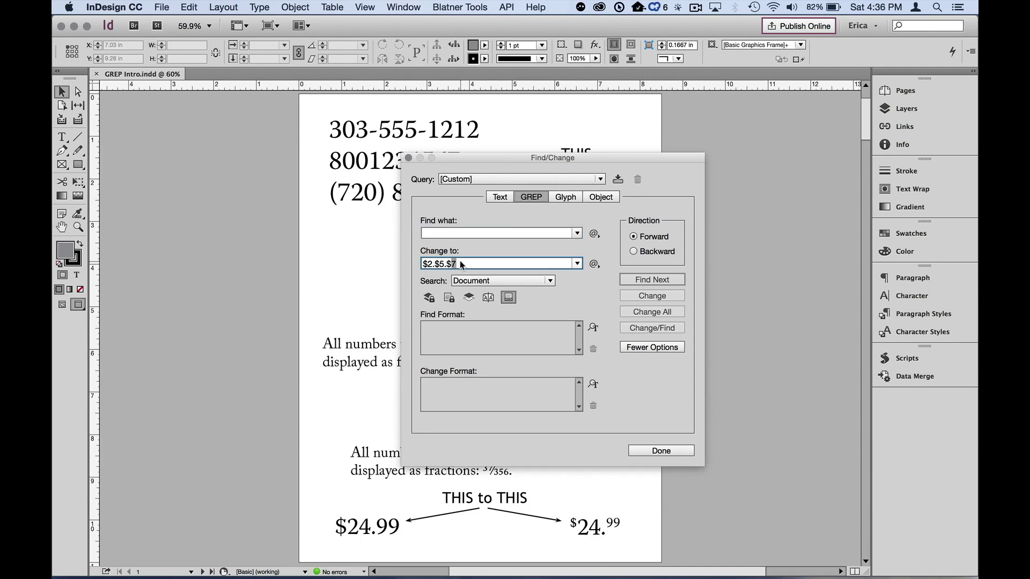
pyautogui.press('BackSpace')
pyautogui.moveTo(485, 156); pyautogui.dragTo(489, 220)
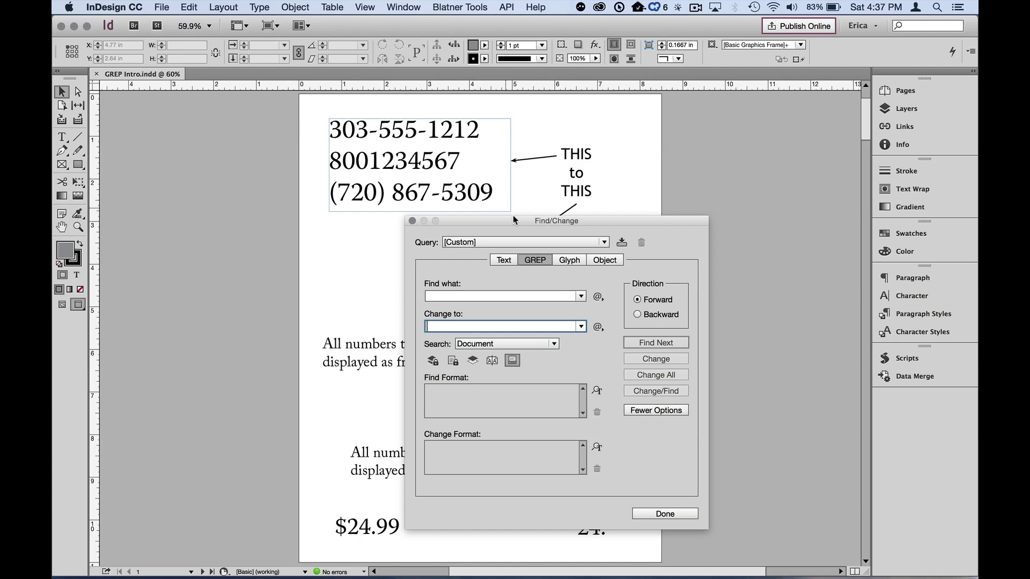
pyautogui.moveTo(517, 220); pyautogui.dragTo(605, 131)
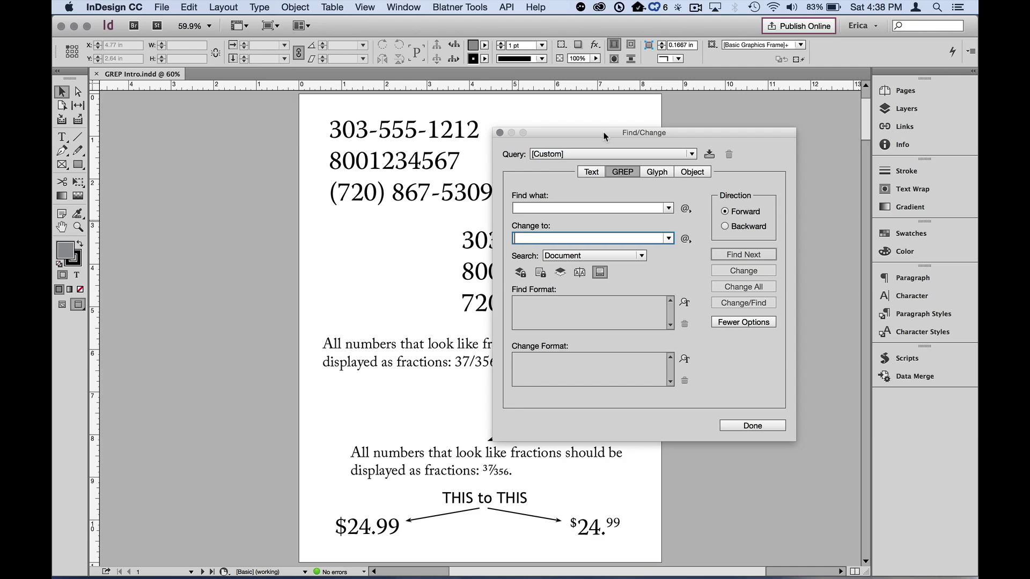
# Nudge the empty GREP Find/Change dialog up and to the right
pyautogui.moveTo(604, 135); pyautogui.dragTo(650, 123)
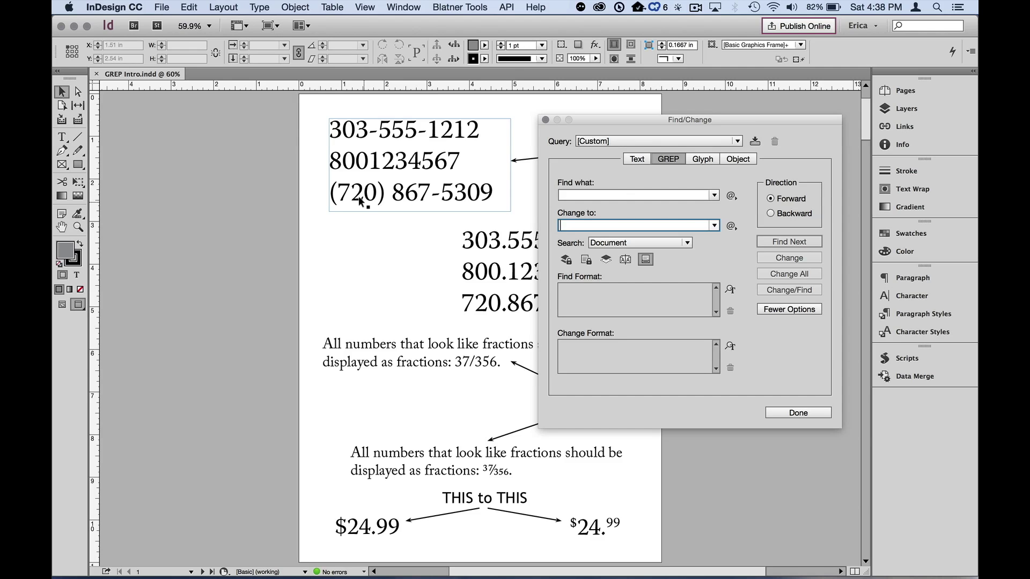
# Close the Find/Change dialog and move down to the price example
pyautogui.click(779, 413)
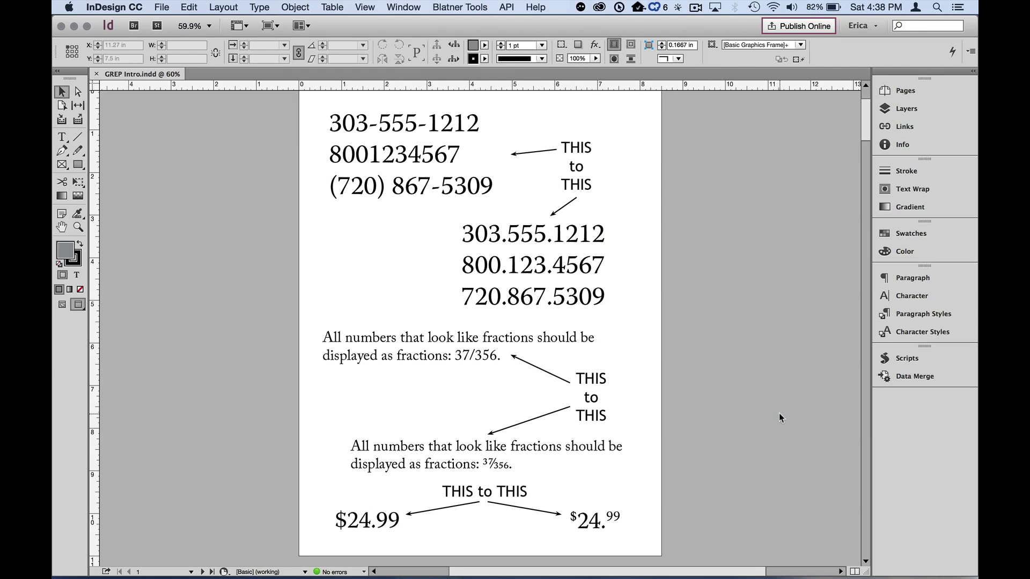
pyautogui.scroll(-2, 778, 413)
pyautogui.scroll(-6, 779, 413)
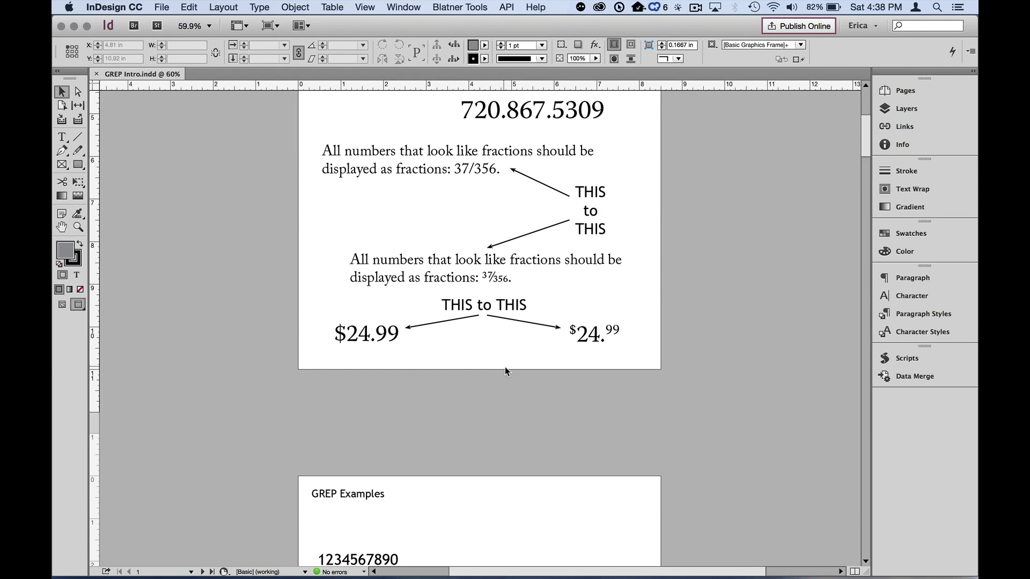
pyautogui.hotkey('alt', 'z')
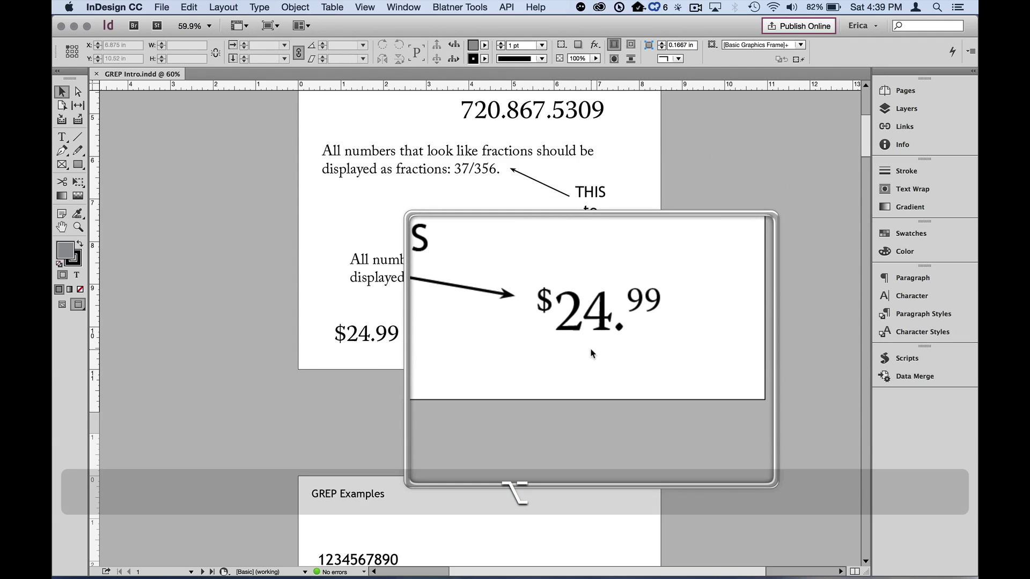
pyautogui.hotkey('alt', 'z')
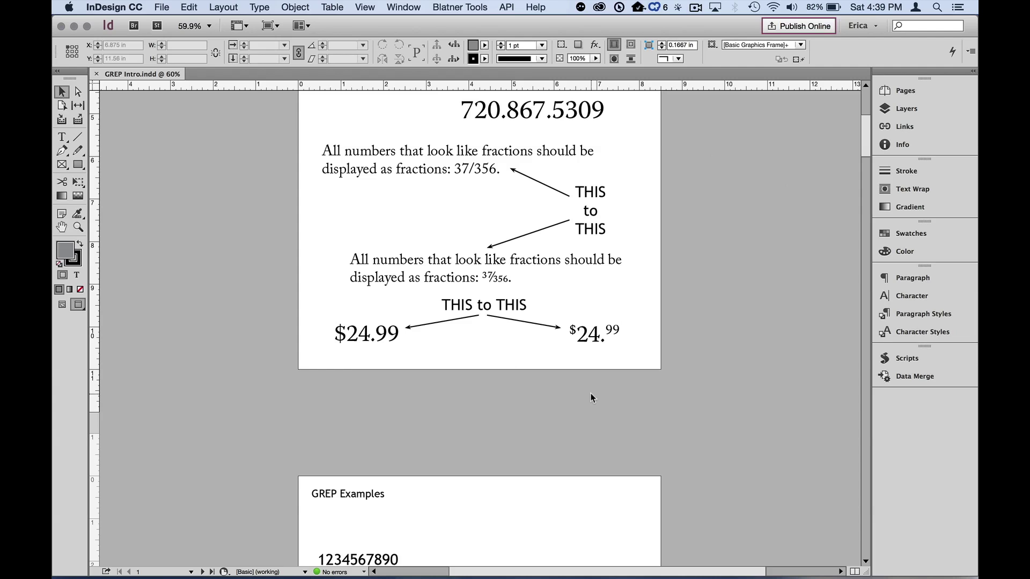
# Show the Paragraph Styles list and open the Prices style options without applying the style
pyautogui.click(917, 315)
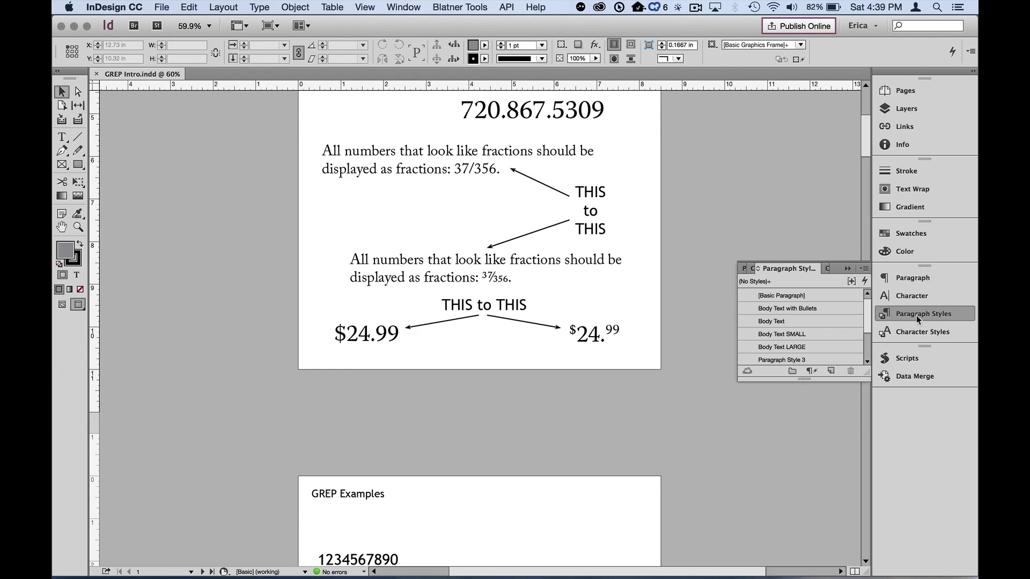
pyautogui.scroll(-4, 846, 360)
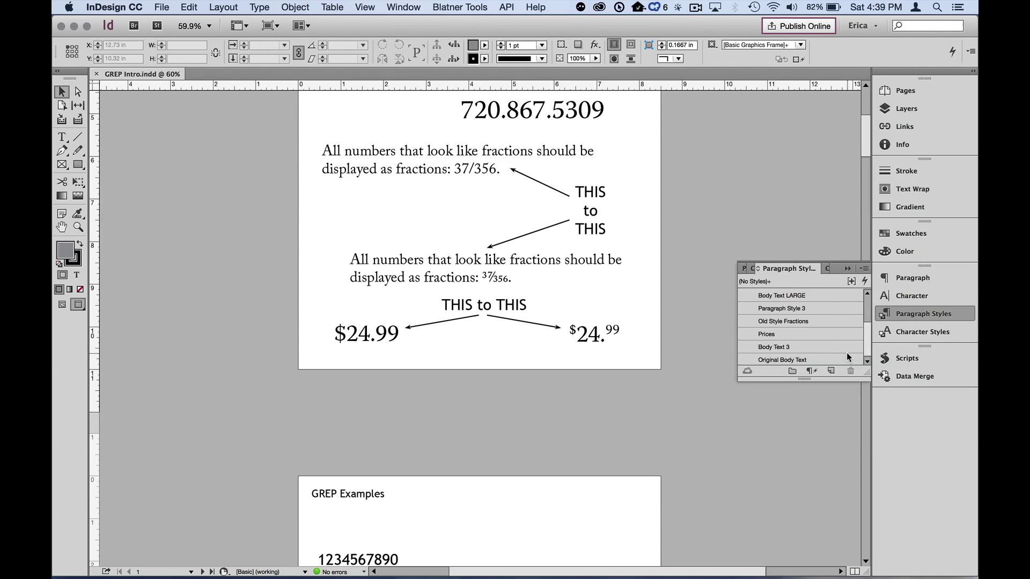
pyautogui.press('alt+shift+super')
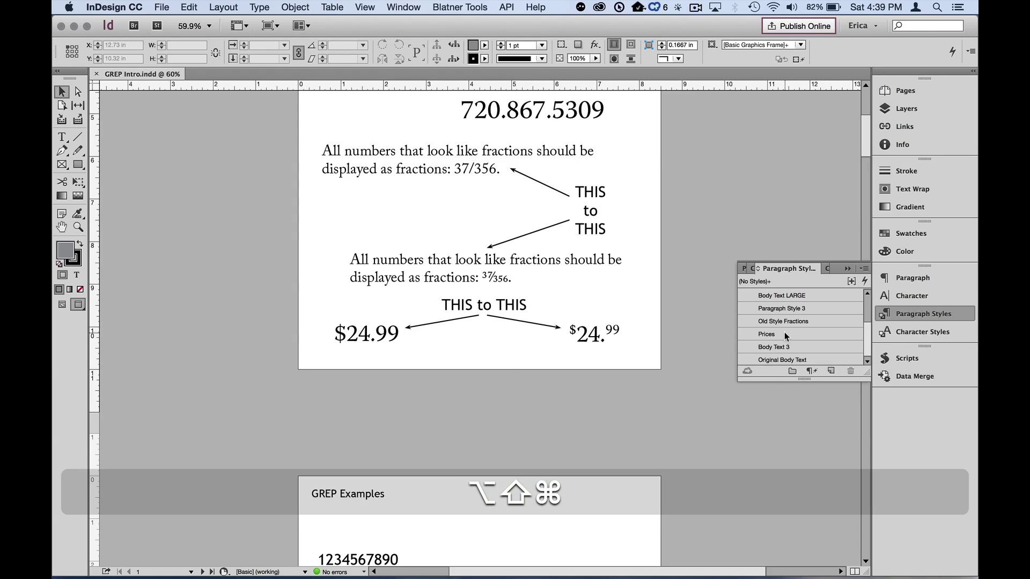
pyautogui.keyDown('alt'); pyautogui.keyDown('shift'); pyautogui.keyDown('super'); pyautogui.doubleClick(785, 332); pyautogui.keyUp('super'); pyautogui.keyUp('shift'); pyautogui.keyUp('alt')
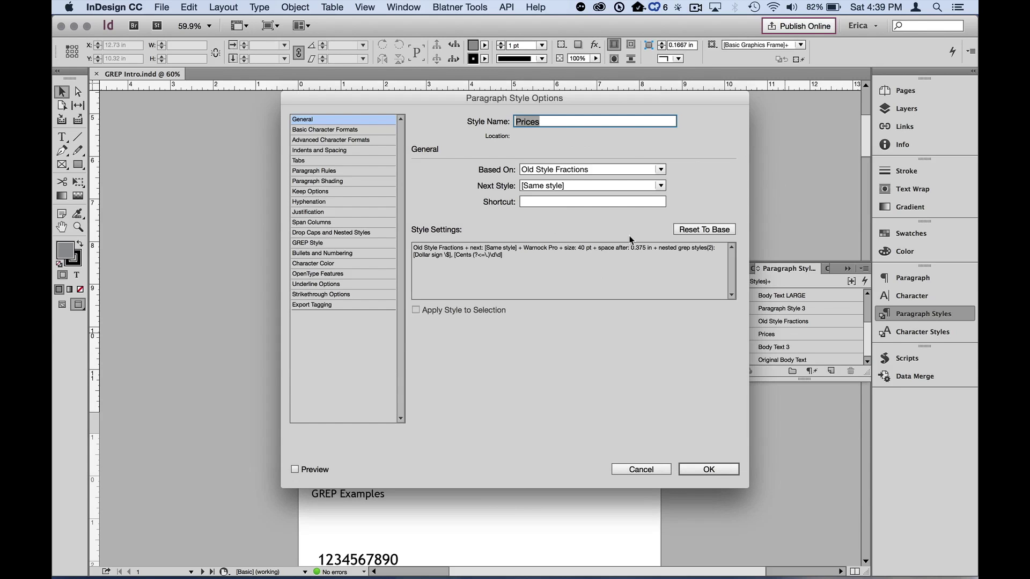
# View the Prices GREP Style category with its Dollar sign and Cents rules
pyautogui.hotkey('alt', 'z')
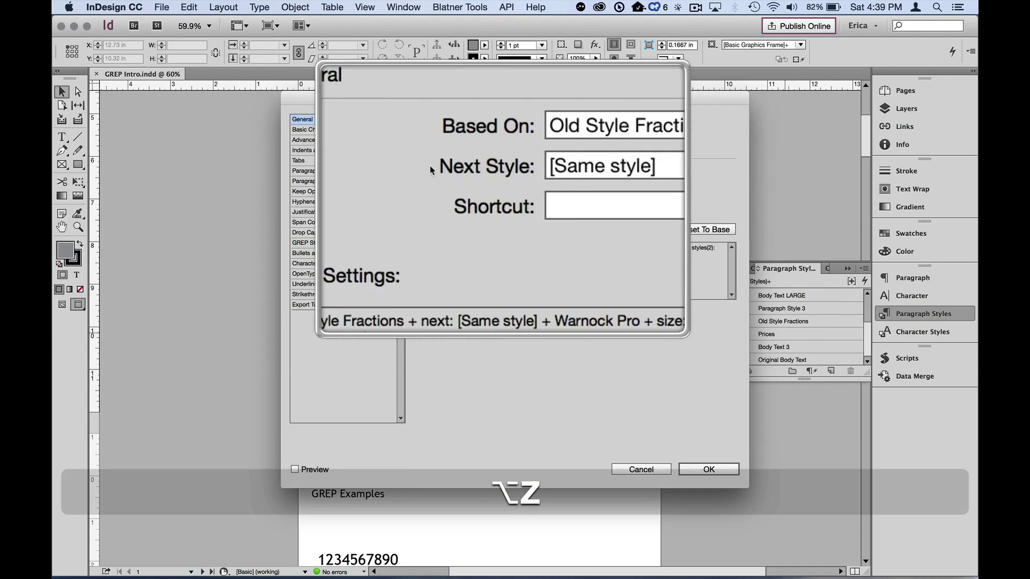
pyautogui.scroll(-5, 335, 166)
pyautogui.scroll(-3, 333, 241)
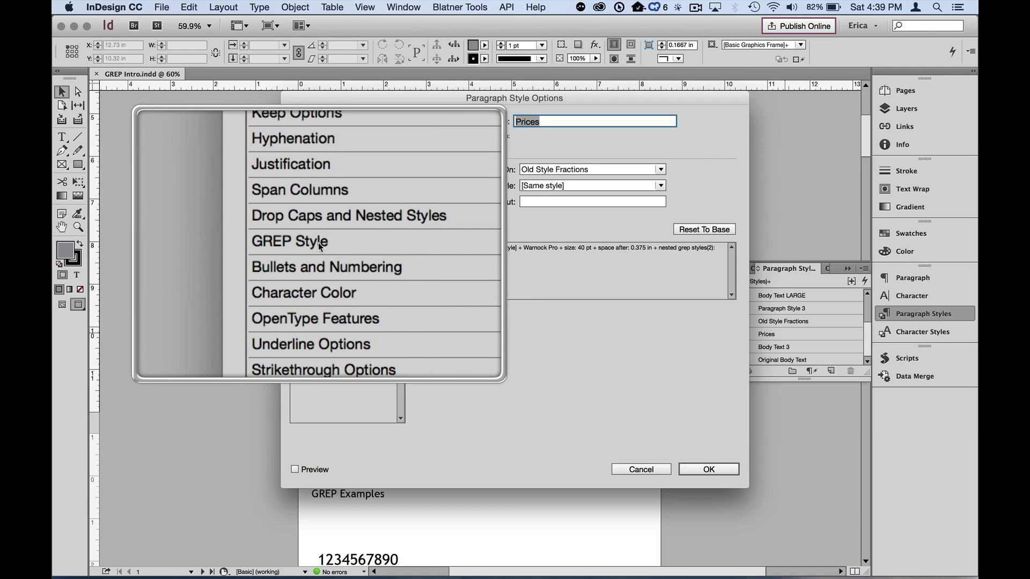
pyautogui.click(318, 242)
pyautogui.hotkey('alt', 'z')
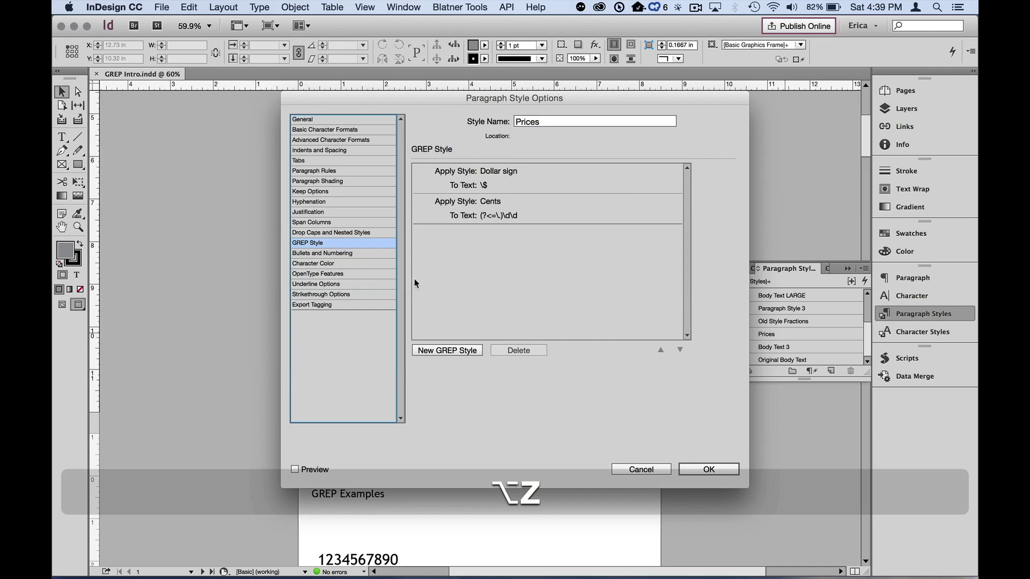
pyautogui.press('F1')
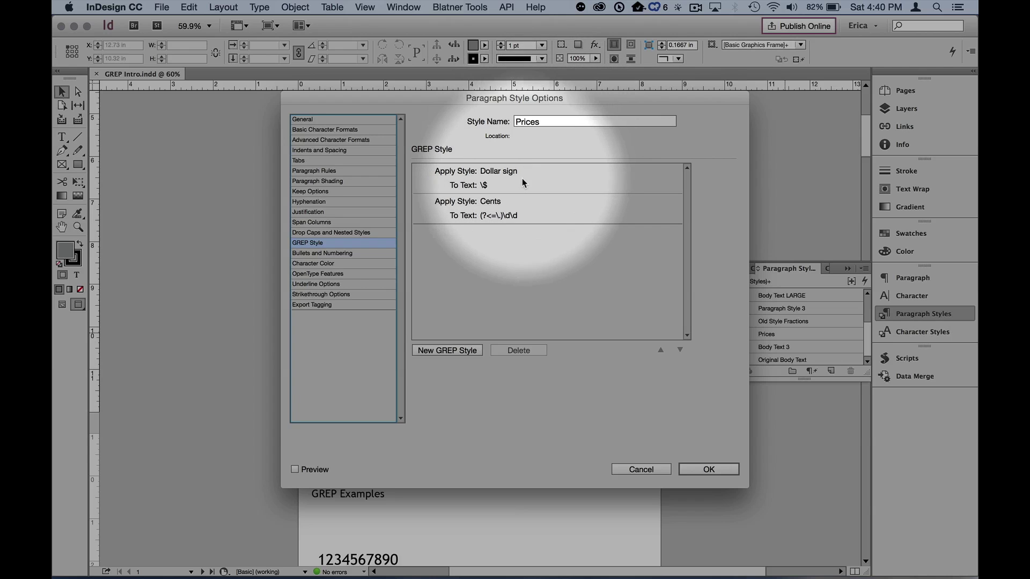
pyautogui.press('F1')
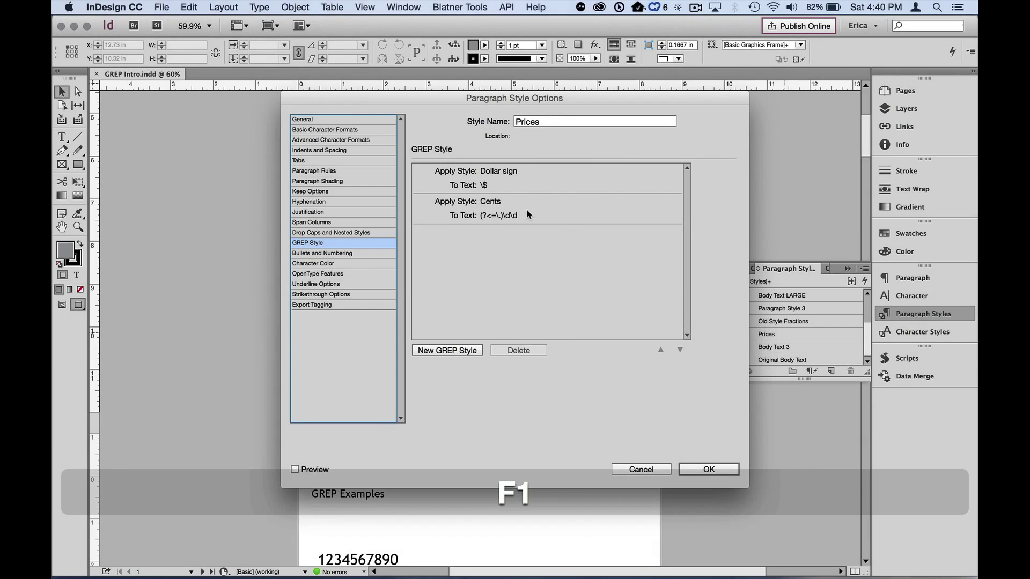
# Cancel the Prices style options, fit the page in the window, and select the phone-number frame
pyautogui.click(638, 469)
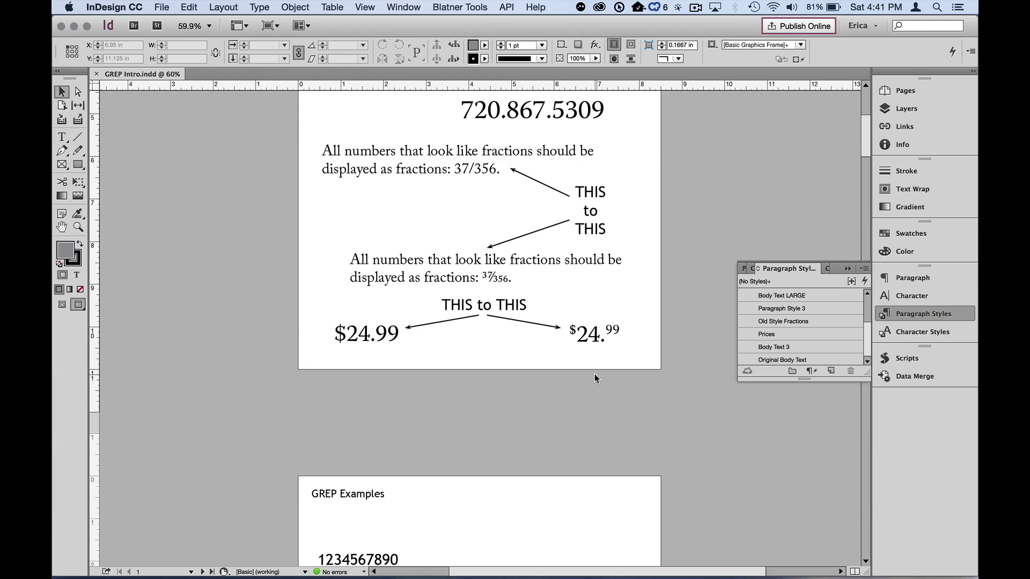
pyautogui.press('super+0')
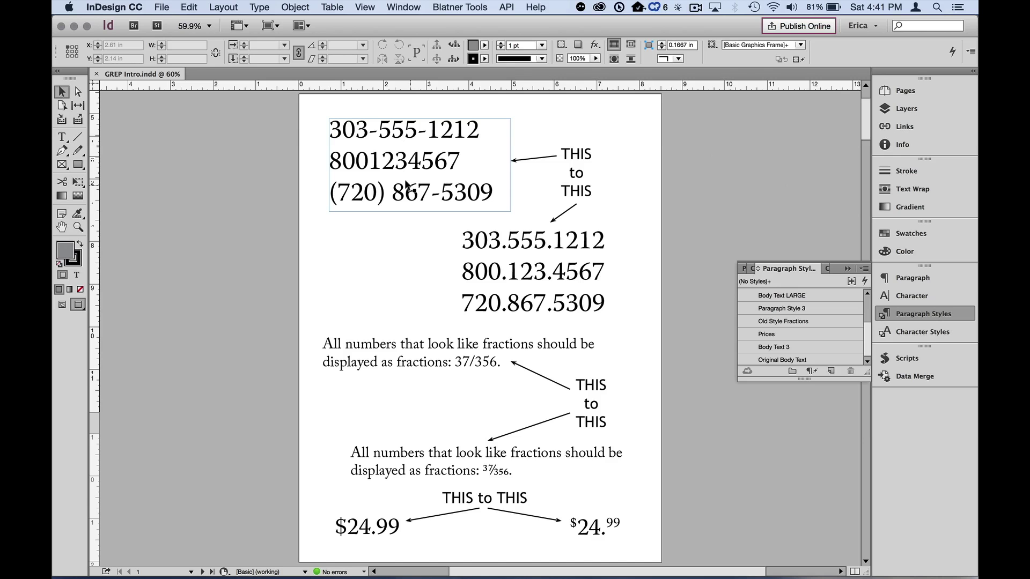
pyautogui.click(408, 186)
# Run the saved 'UBER PHONE NUMBERS to dots' query with Change All, searching the Story
pyautogui.press('super+f')
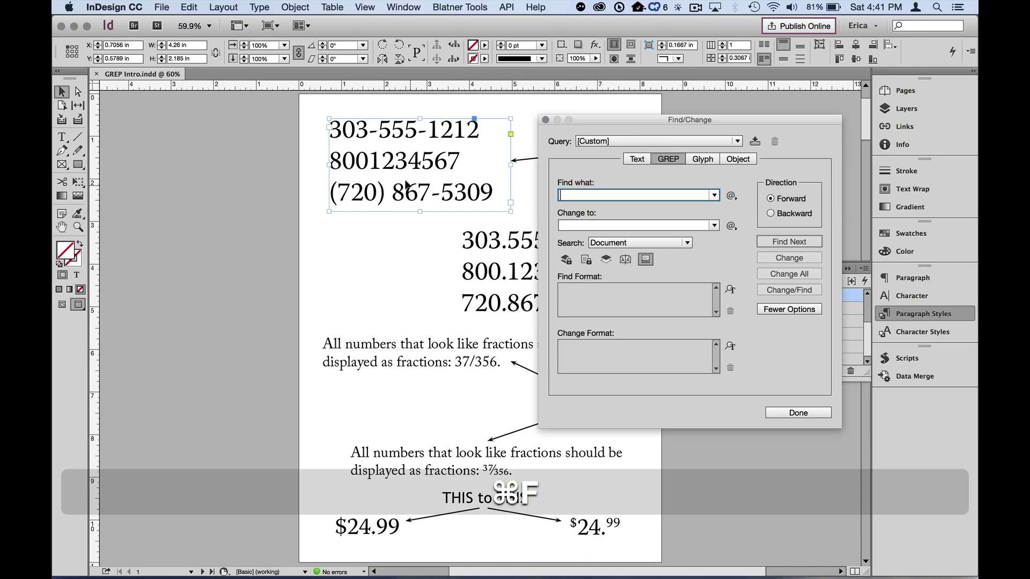
pyautogui.click(659, 141)
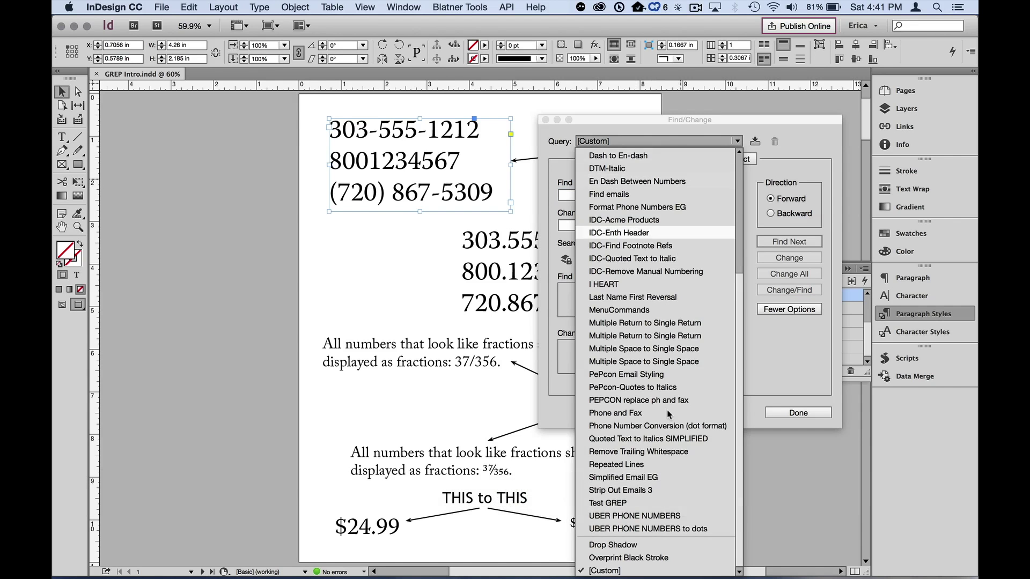
pyautogui.click(668, 531)
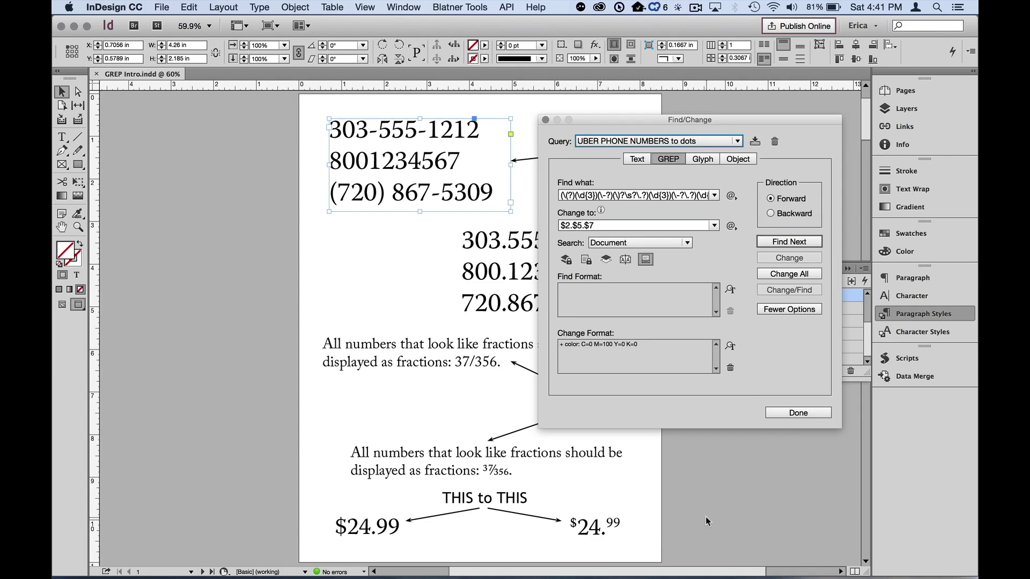
pyautogui.click(685, 243)
pyautogui.click(675, 282)
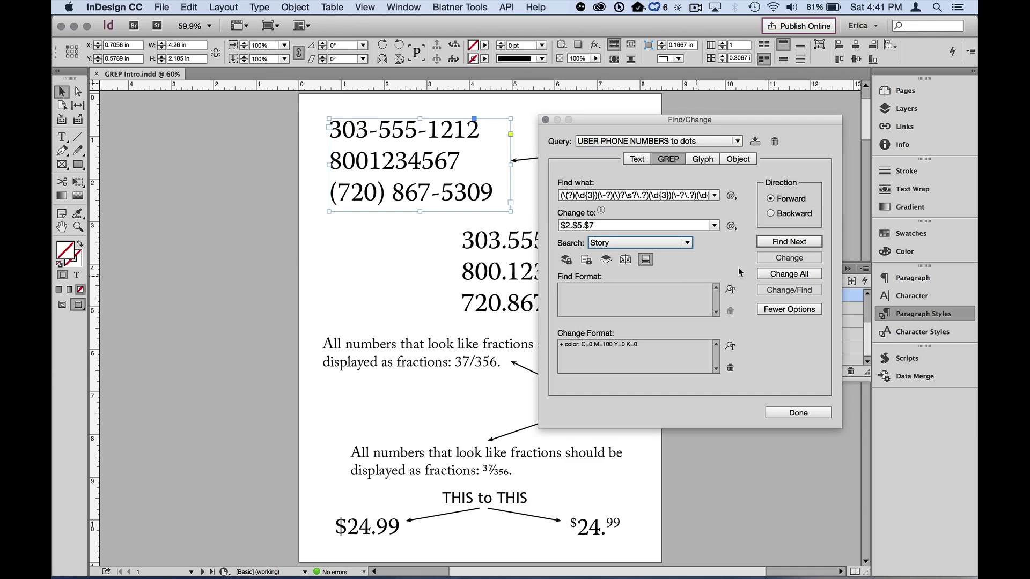
pyautogui.click(774, 273)
pyautogui.press('Return')
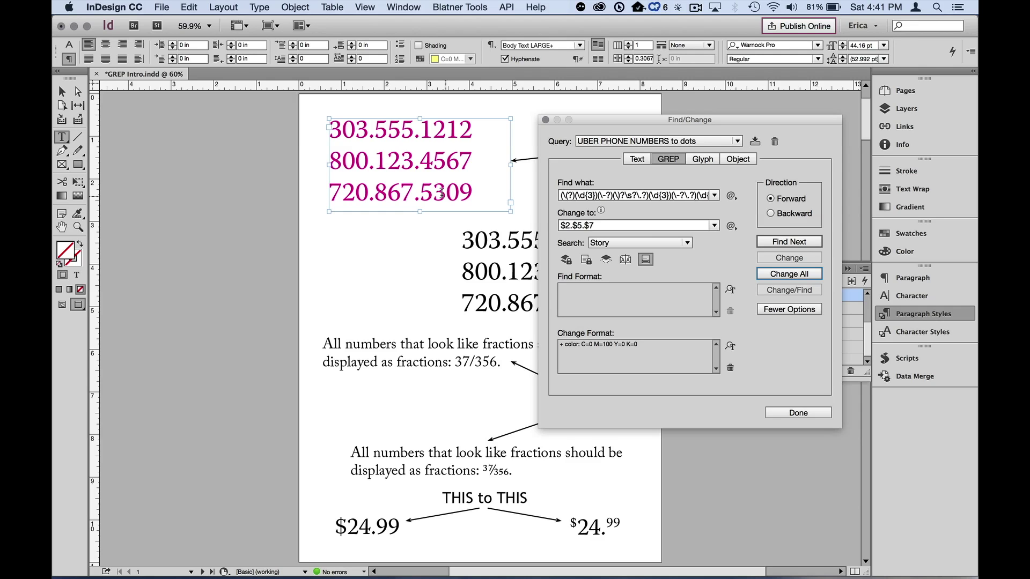
# Dismiss the Find/Change dialog with Done
pyautogui.click(799, 413)
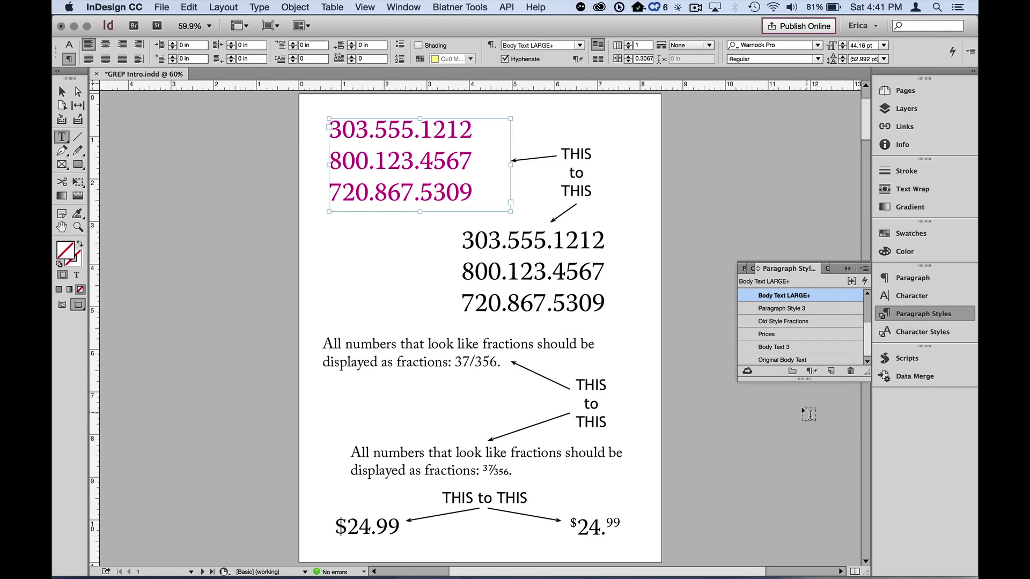